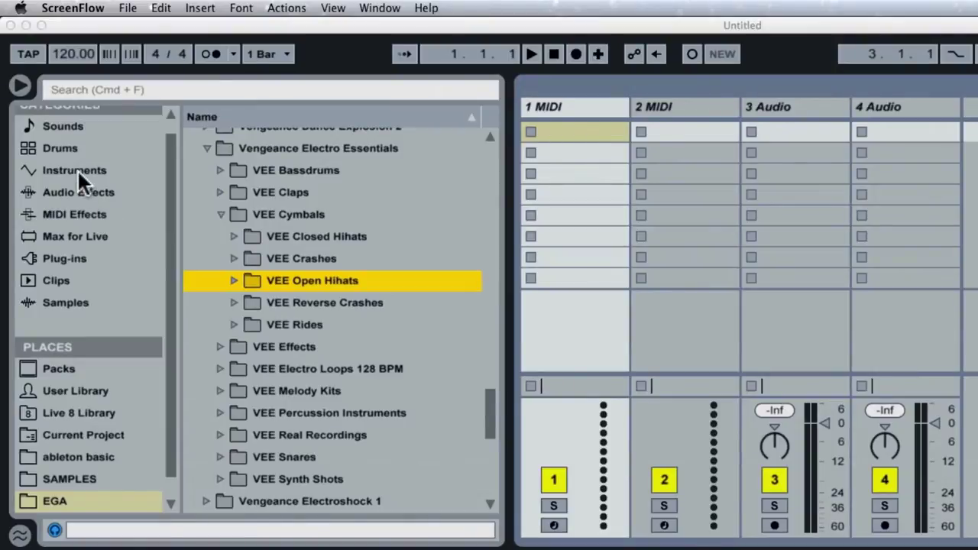
- Load an empty Drum Rack from the instruments onto the first MIDI track
click(77, 169)
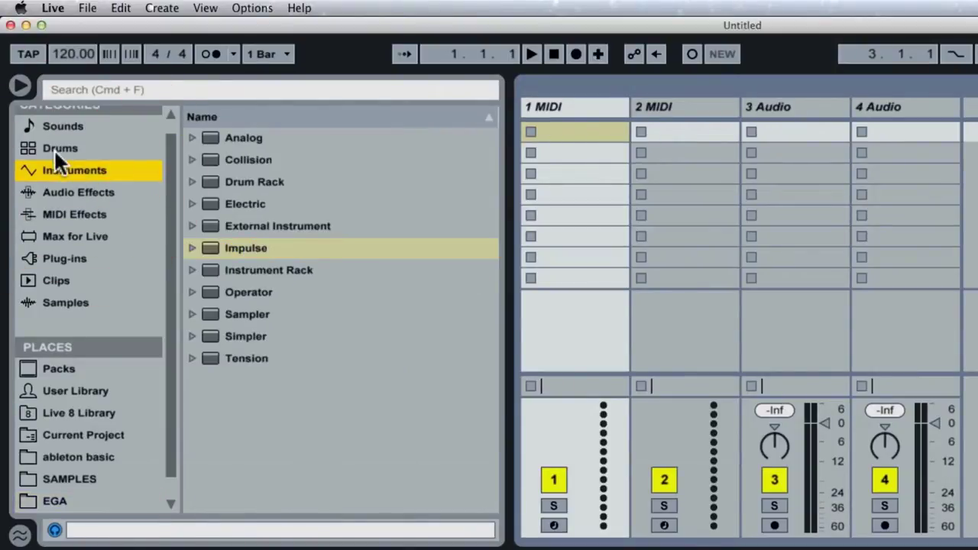
click(55, 148)
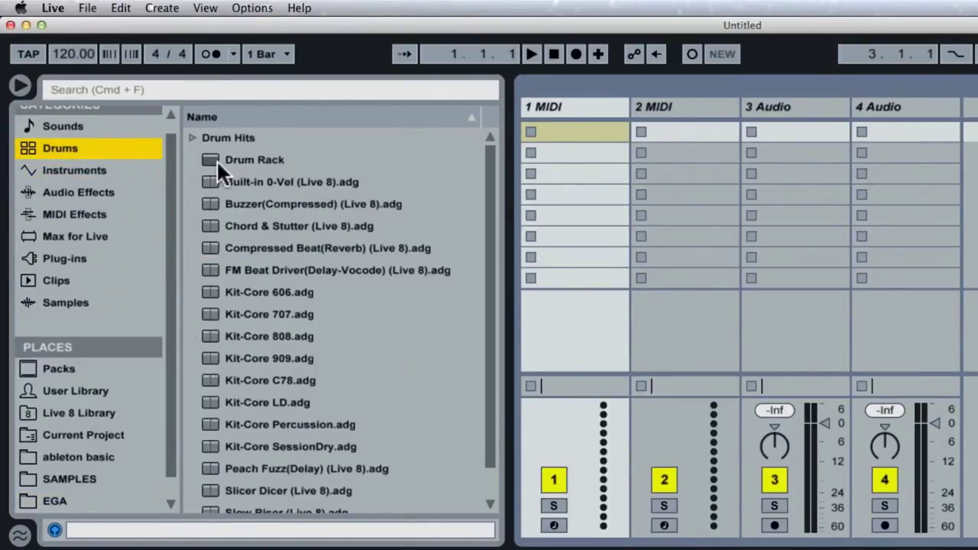
click(105, 171)
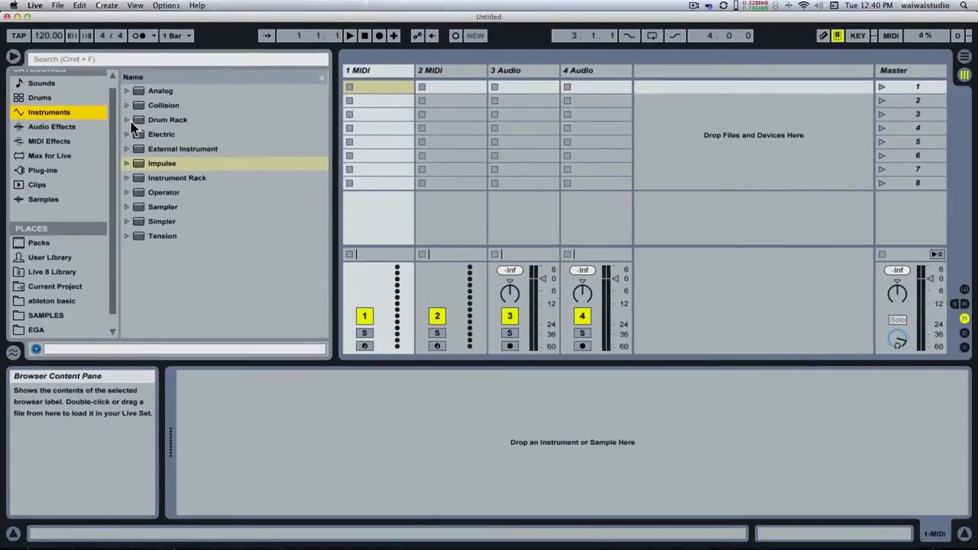
drag(138, 127, 388, 99)
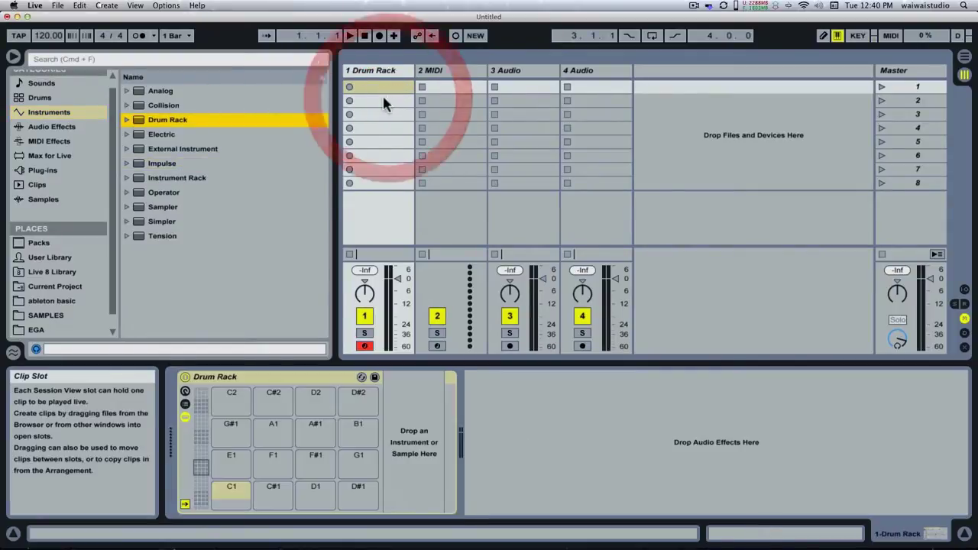
click(129, 121)
click(128, 120)
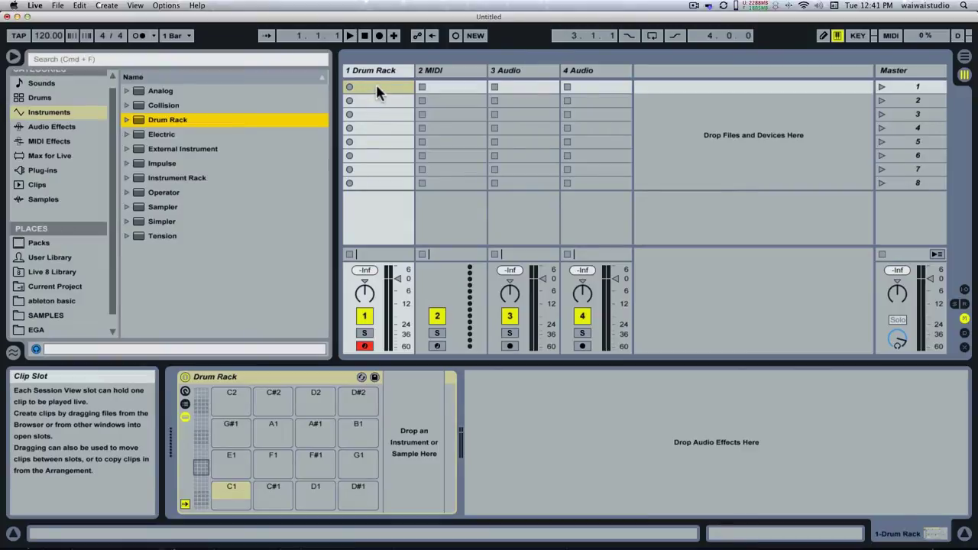
- Open the VEE Bassdrums sample folder in the EGA place and preview VEE Bassdrum 012.wav
click(38, 330)
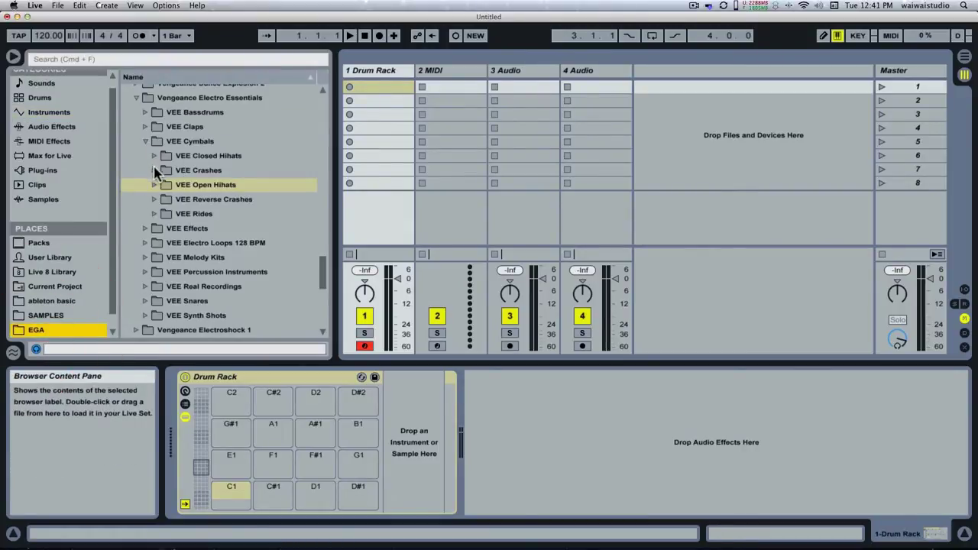
click(146, 141)
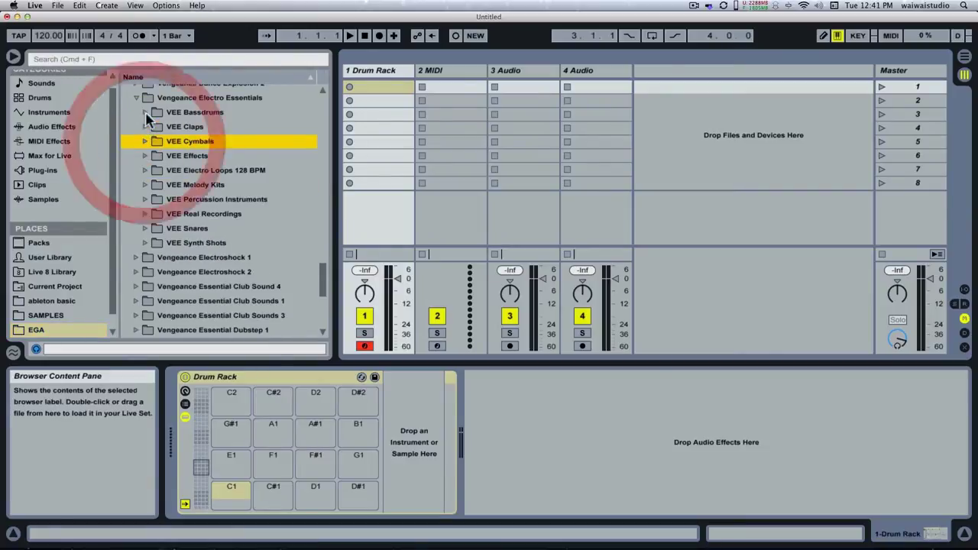
click(145, 112)
click(249, 305)
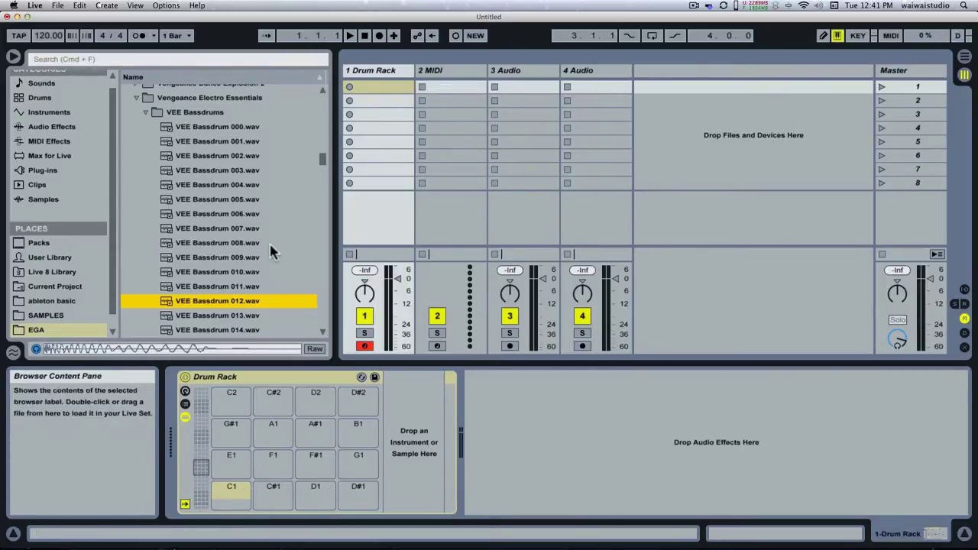
- Audition more bass drum samples and load VEE Bassdrum 075.wav onto the Drum Rack's C1 pad
click(223, 144)
key(Down)
key(Down)
key(Down)
key(Down)
key(Down)
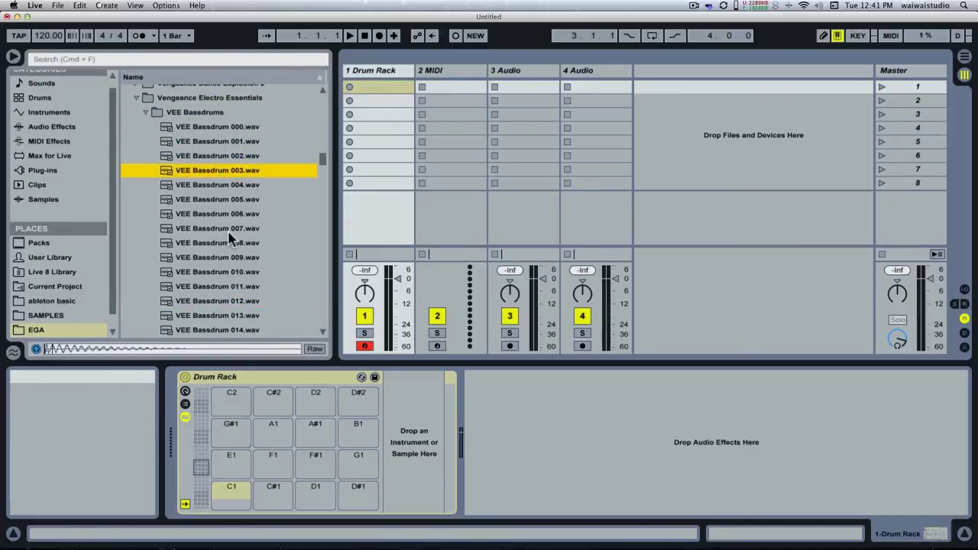
scroll(221, 240, down, 10)
click(216, 301)
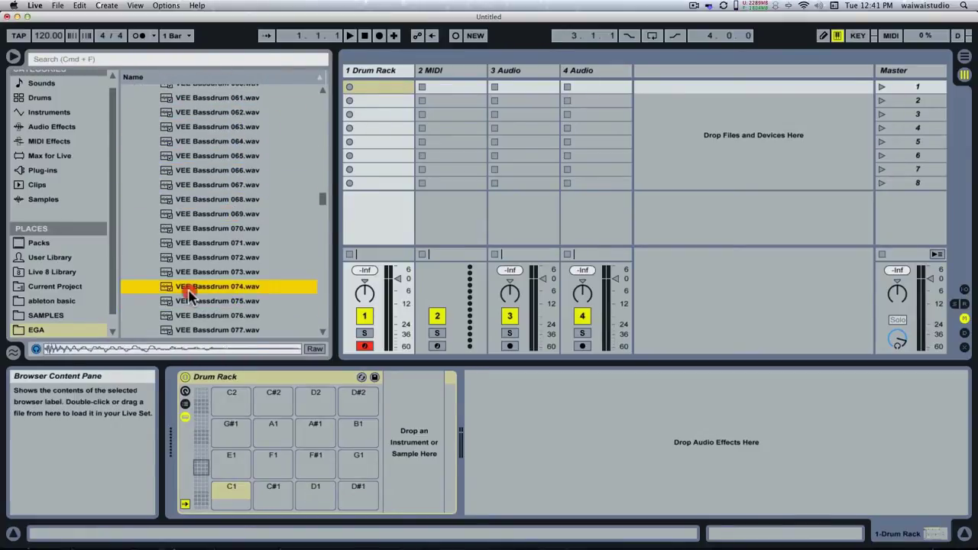
drag(215, 304, 243, 511)
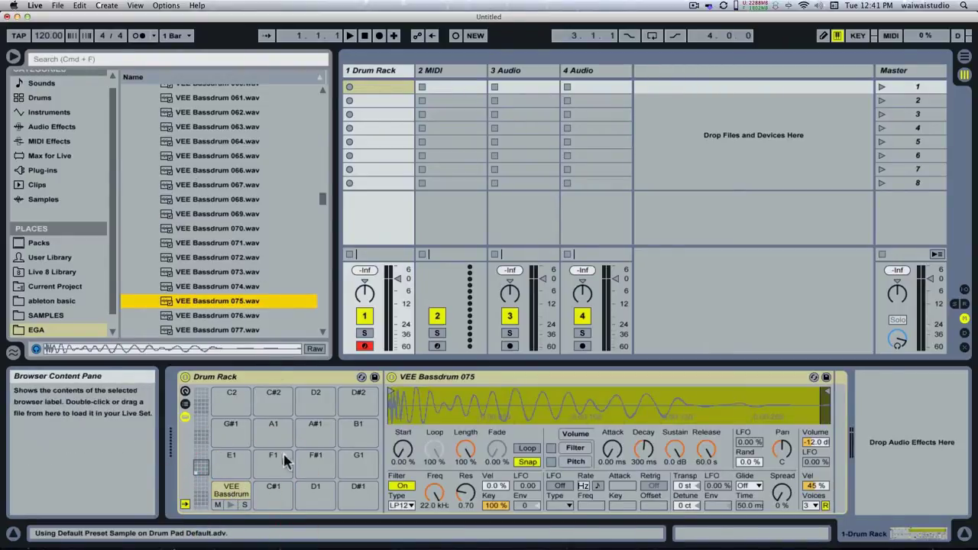
- Collapse the VEE Bassdrums folder and expand the VEE Claps folder
scroll(153, 201, up, 20)
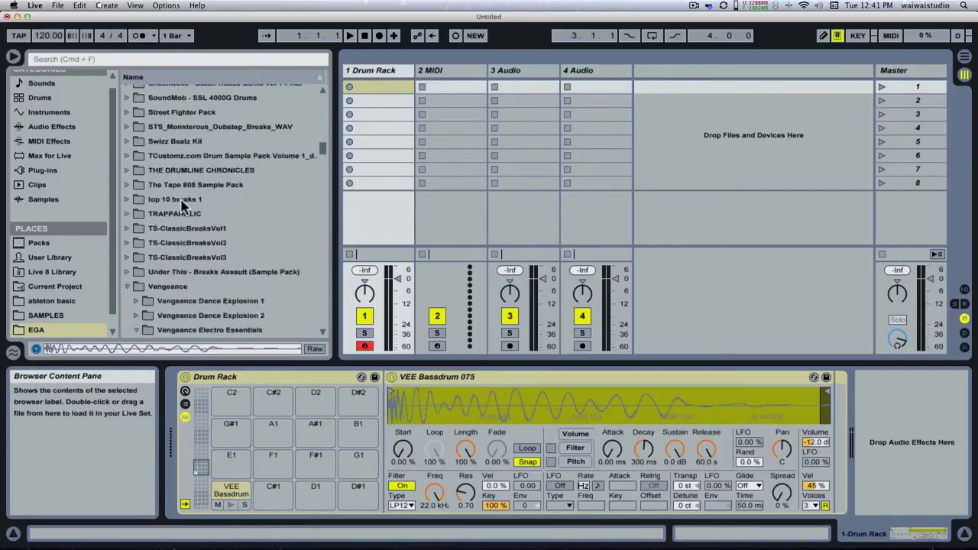
scroll(182, 206, down, 5)
scroll(182, 207, up, 15)
scroll(157, 230, down, 5)
click(145, 272)
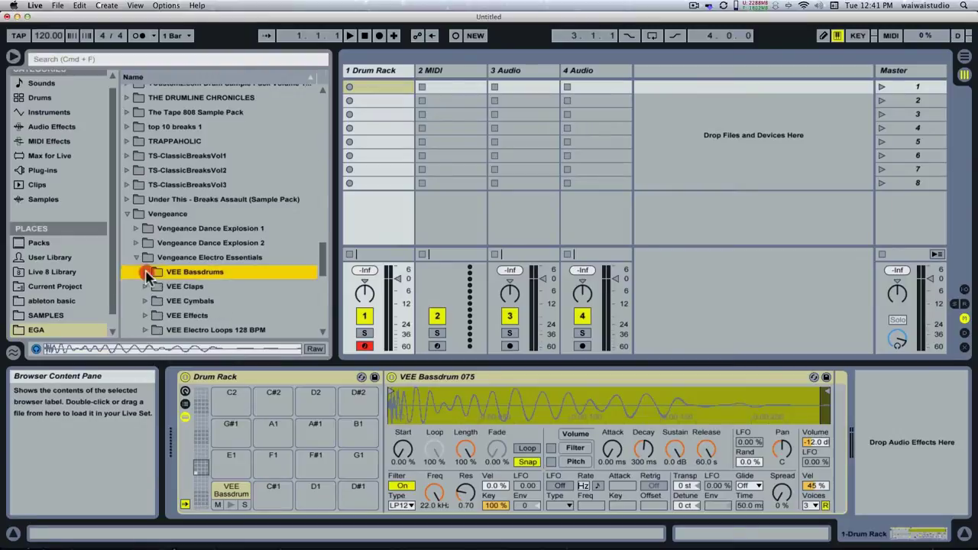
scroll(153, 271, down, 2)
click(146, 242)
- Preview VEE Clap 004.wav and load it onto the Drum Rack's F1 pad
click(218, 314)
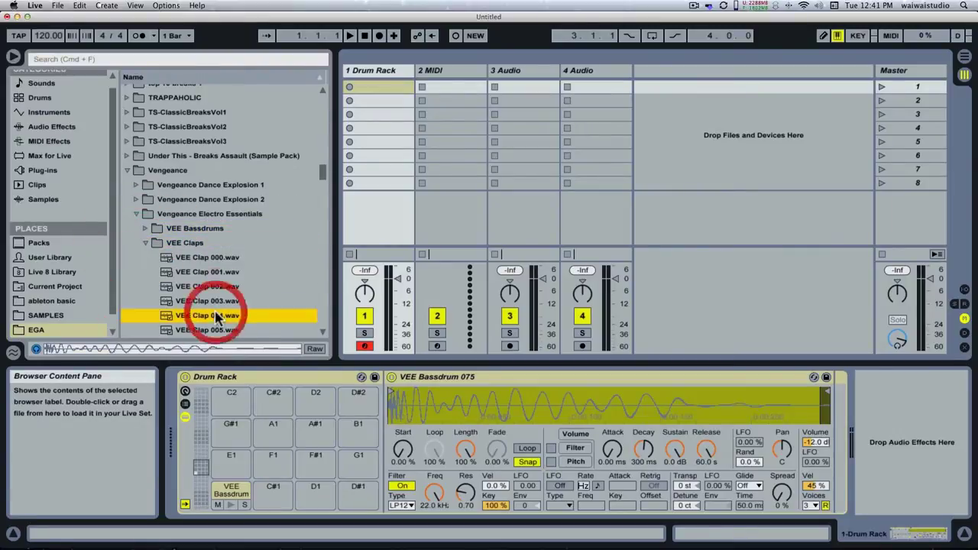
scroll(230, 307, down, 2)
scroll(231, 307, down, 9)
drag(209, 163, 269, 458)
- Collapse the VEE Claps folder and expand VEE Closed Hihats inside VEE Cymbals
scroll(198, 175, up, 11)
scroll(193, 232, down, 3)
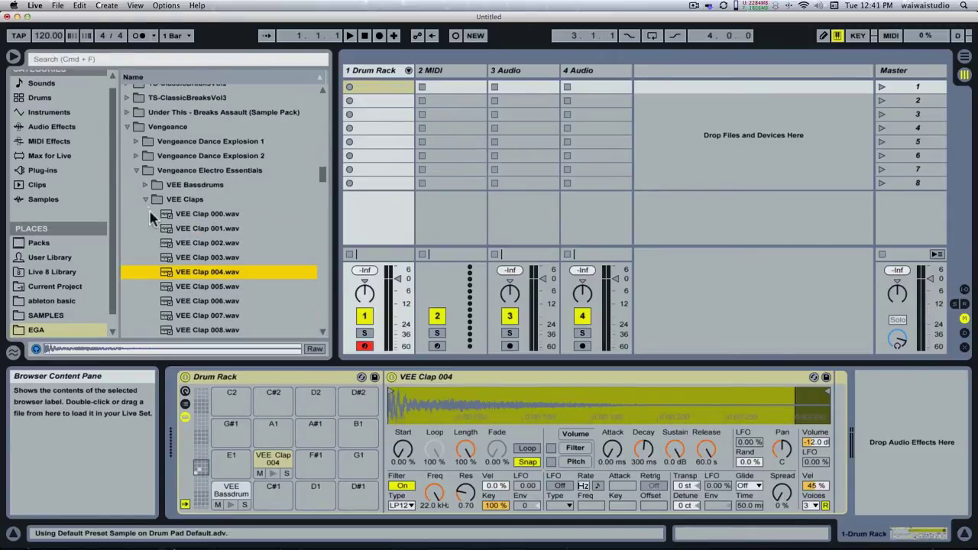
click(145, 199)
click(145, 215)
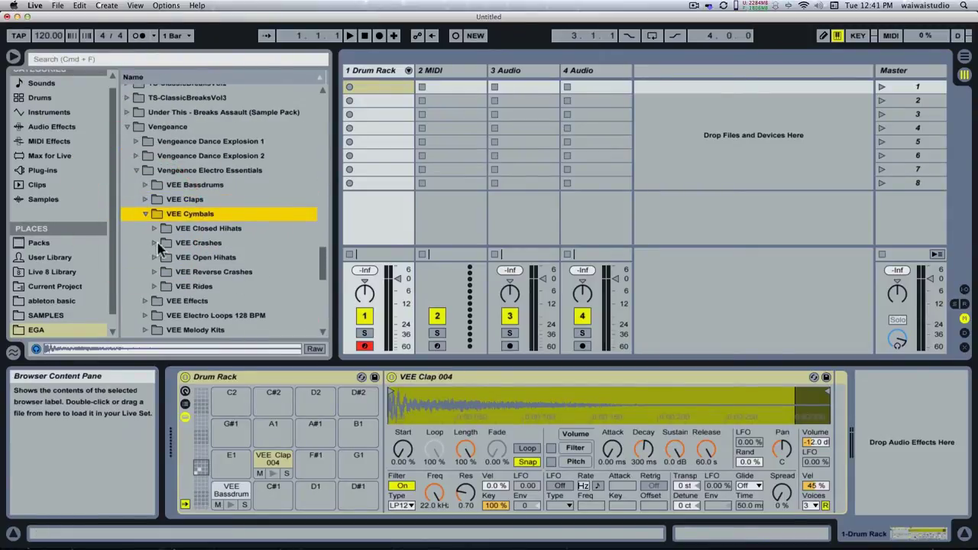
click(154, 228)
- Audition the hi-hat samples and load VEE Open Hihat 06.wav onto the Drum Rack's A#1 pad
click(247, 285)
click(240, 258)
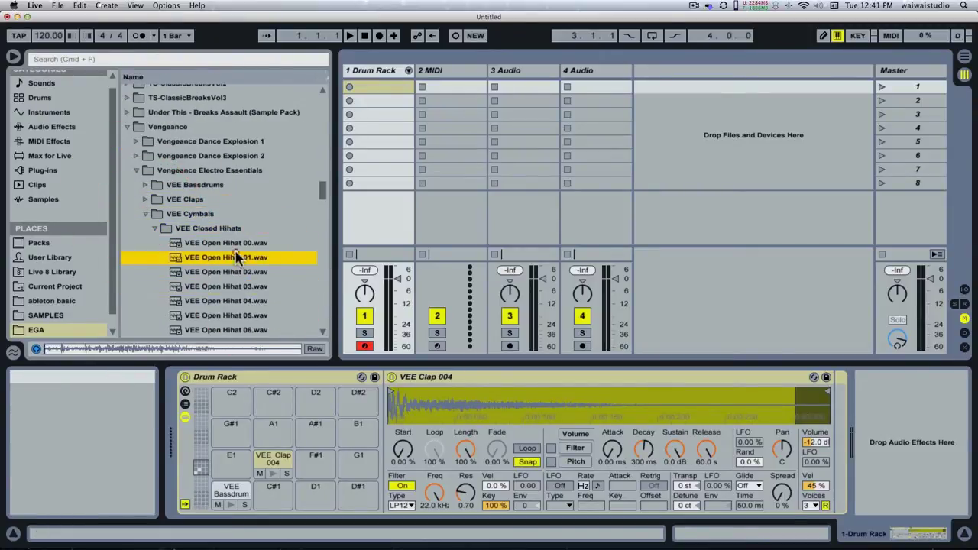
click(239, 302)
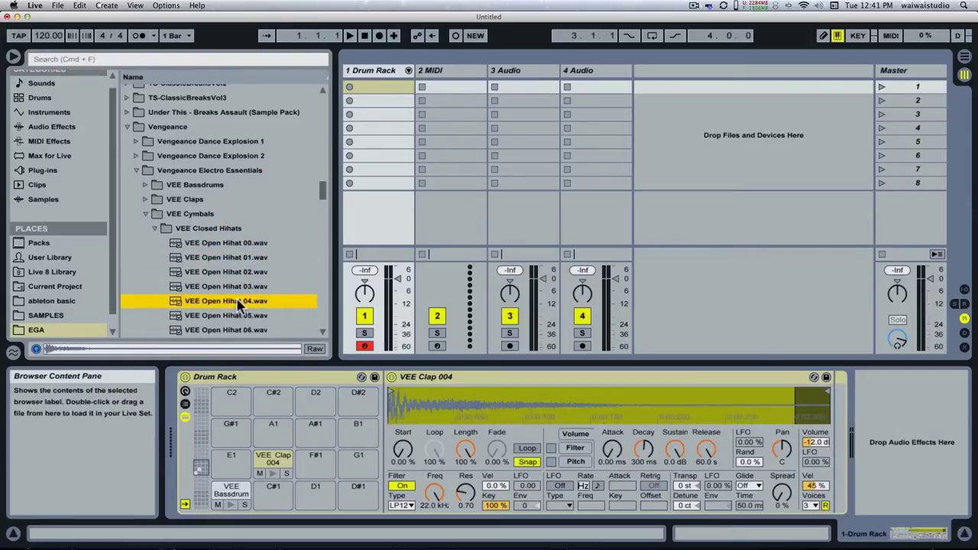
key(Down)
key(Down)
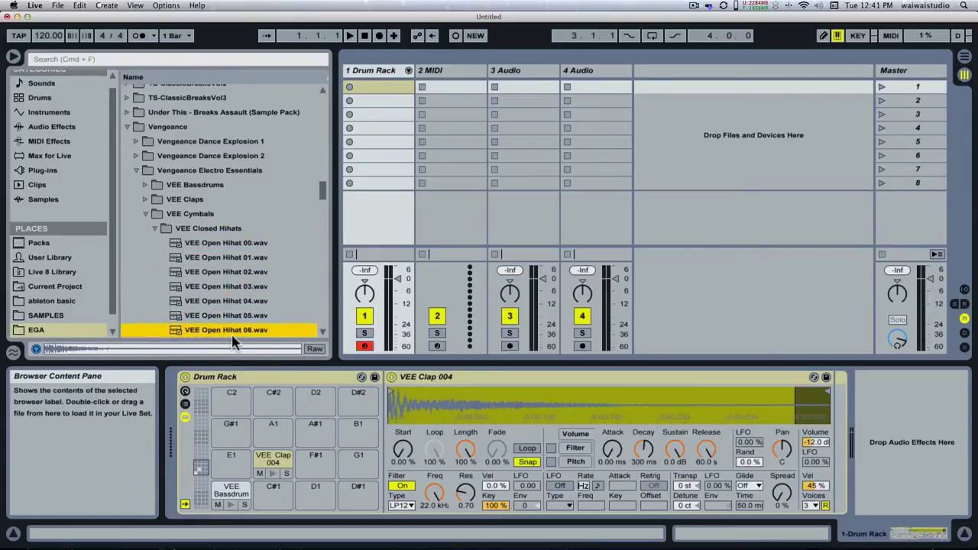
drag(235, 334, 316, 428)
- Collapse the VEE Closed Hihats folder and expand the VEE Rides folder within VEE Cymbals
key(Left)
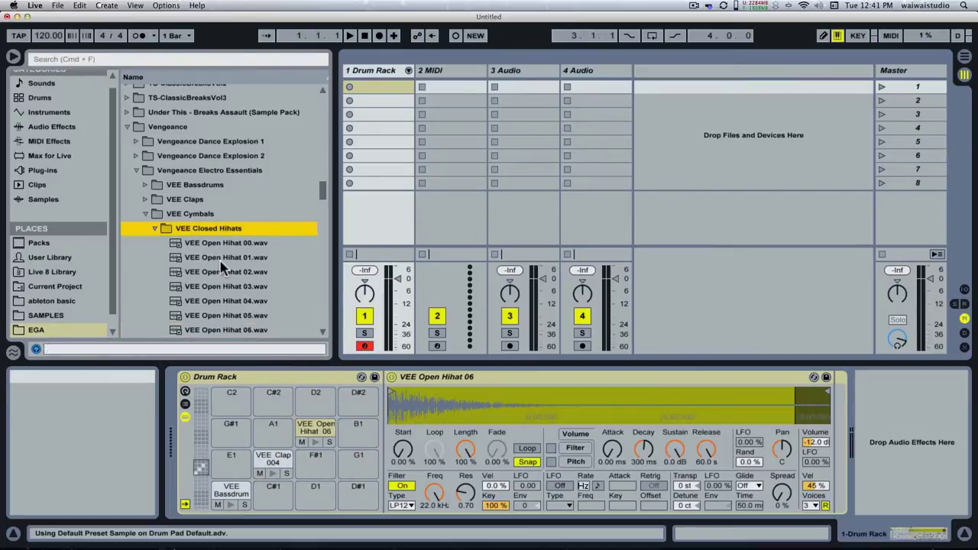
key(Left)
key(Left)
key(Down)
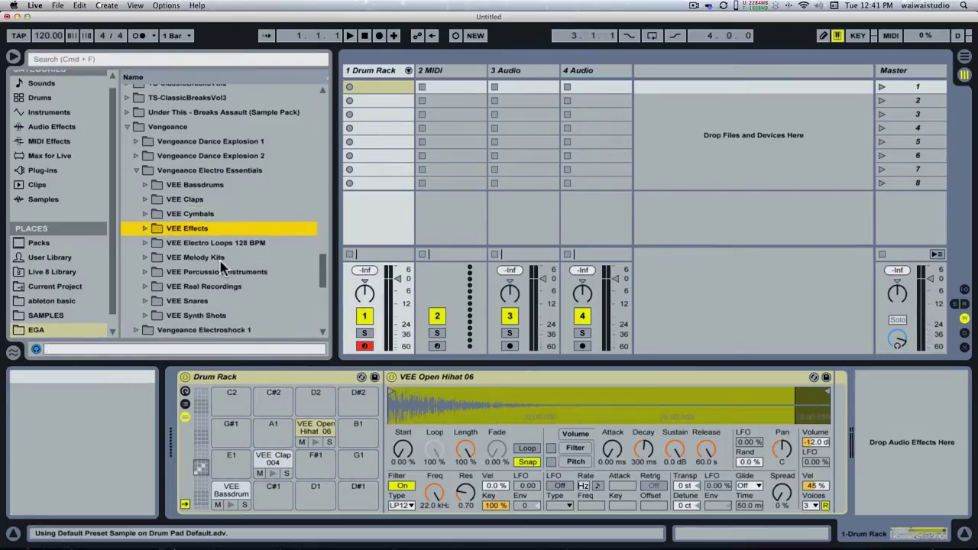
key(Up)
key(Right)
key(Down)
key(Down)
key(Down)
key(Down)
key(Down)
key(Right)
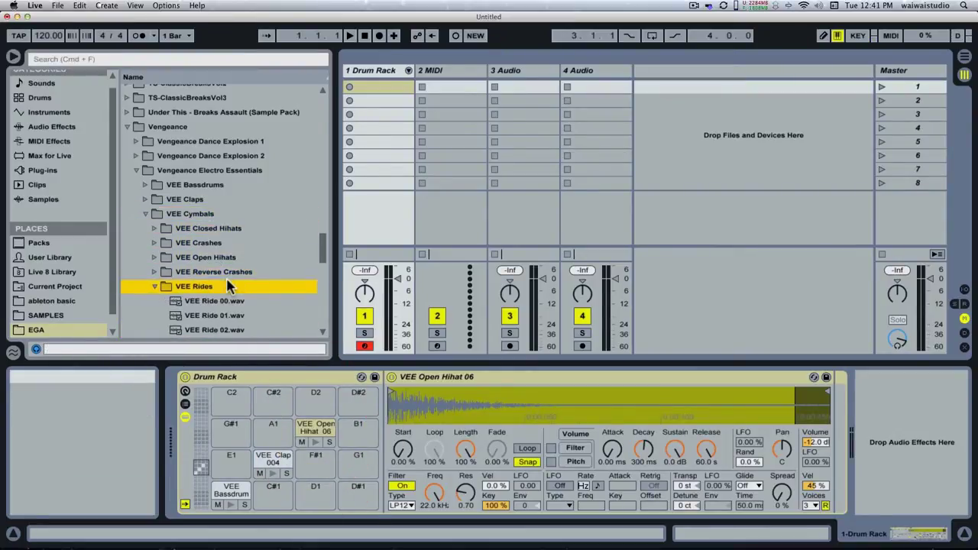
- Load VEE Ride 00.wav onto the B1 pad and show the C1 to D#2 pads again
key(Down)
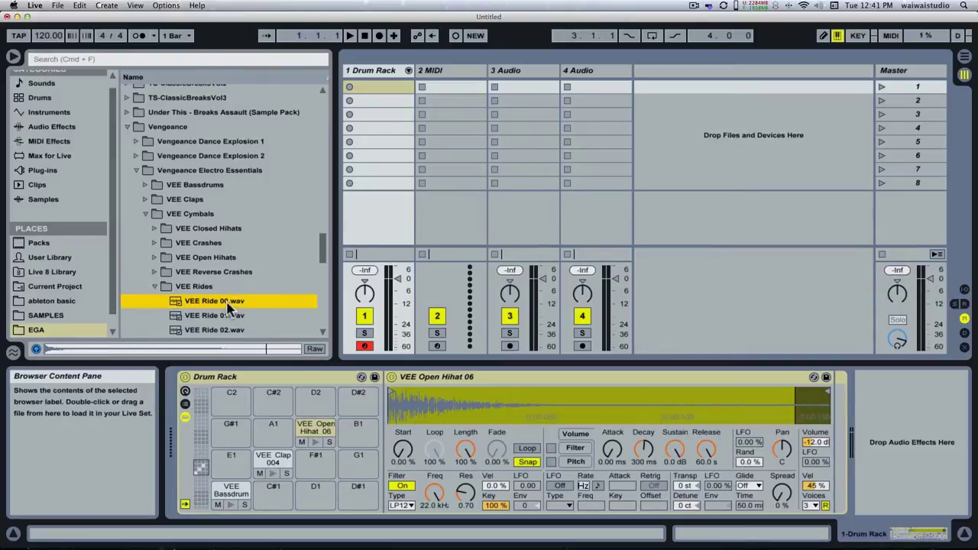
drag(229, 306, 347, 412)
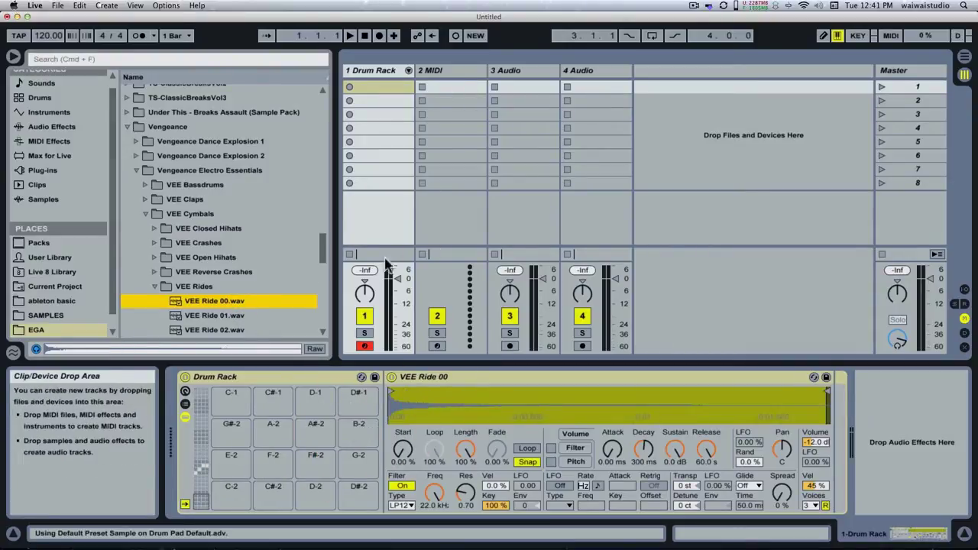
drag(200, 403, 200, 467)
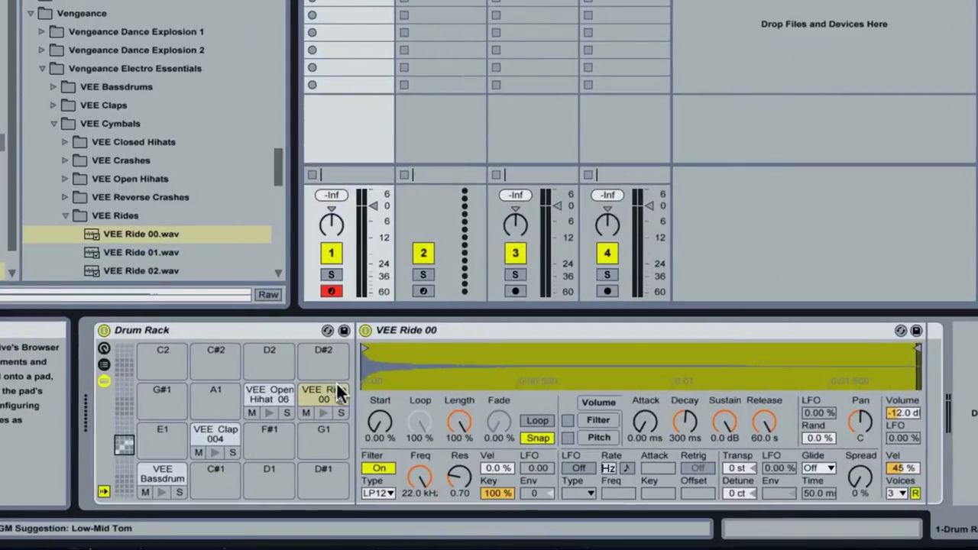
- Select the bass drum pad and look through the Drum Rack's other pad octaves, returning to the C1 to D#2 range
click(162, 476)
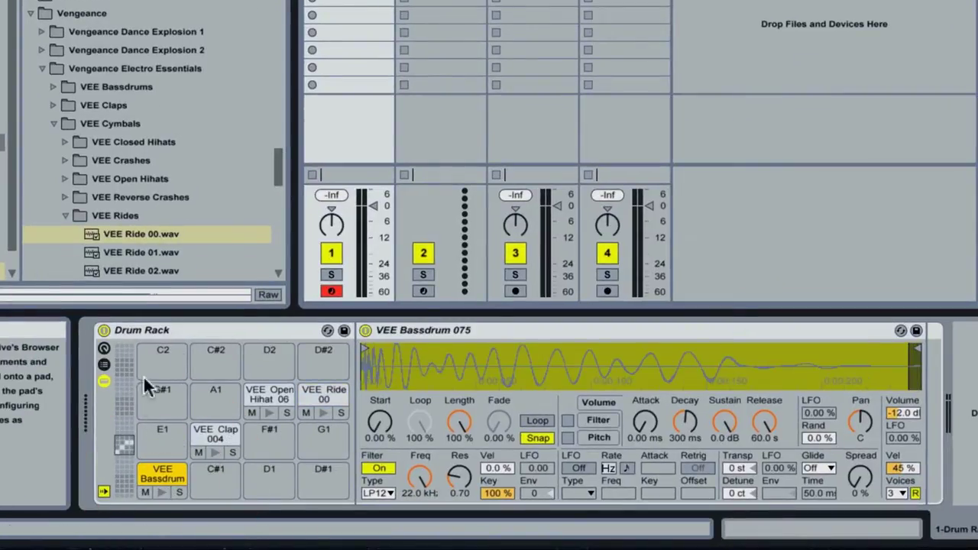
click(124, 353)
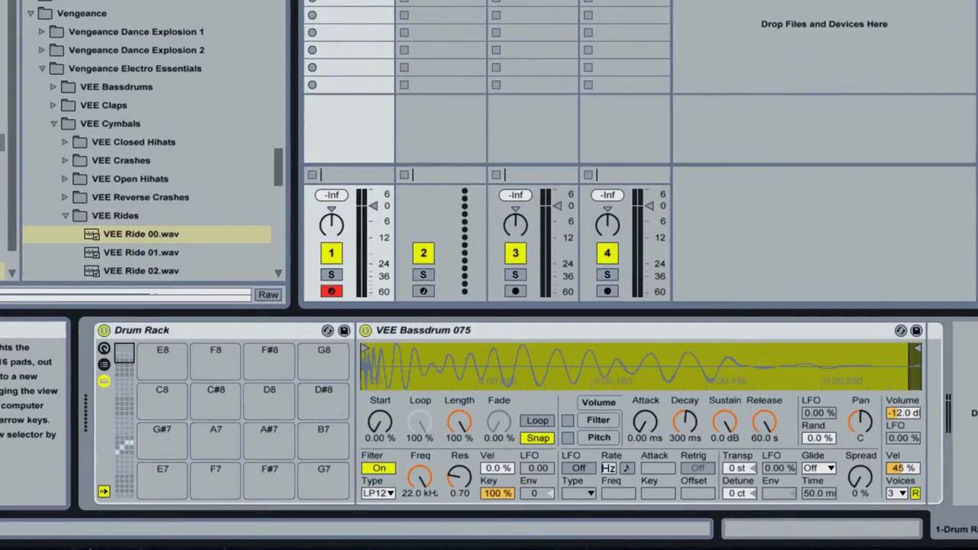
drag(121, 368, 122, 451)
key(Down)
key(Down)
key(Up)
key(Up)
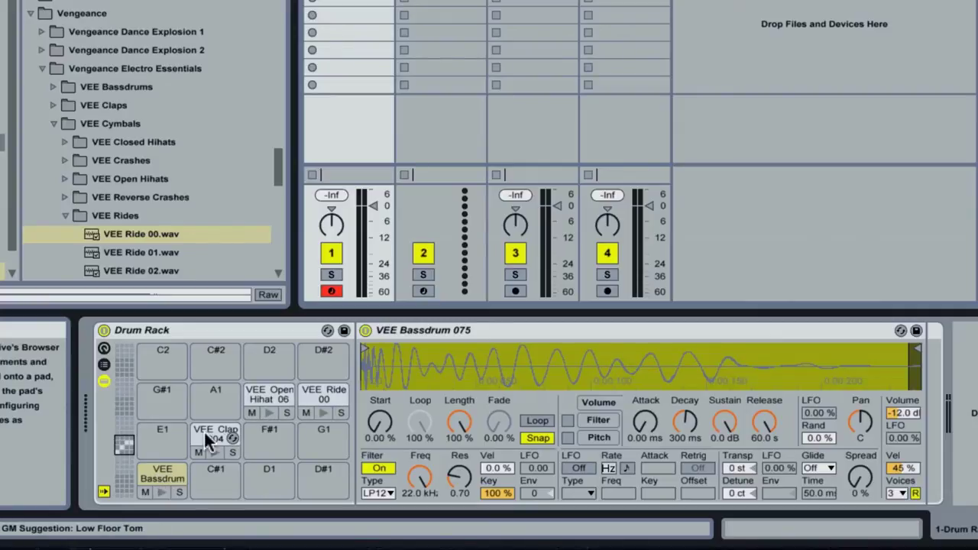
- Move VEE Clap 004 from pad F1 to pad E1, directly above the bass drum
drag(204, 431, 164, 432)
click(160, 470)
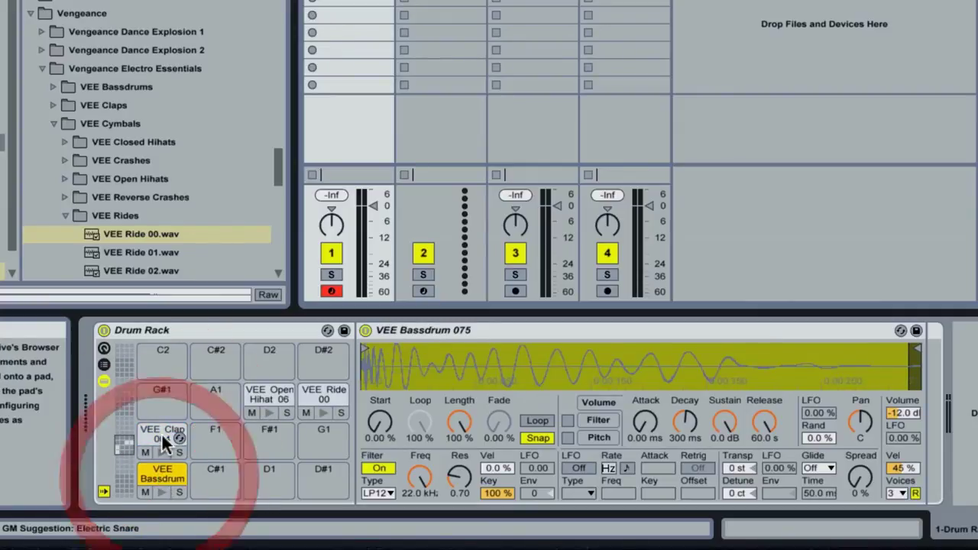
click(161, 433)
- Set the volume velocity amount (Vel) to 0 % for the bass drum, clap, open hi-hat and ride pads
click(162, 469)
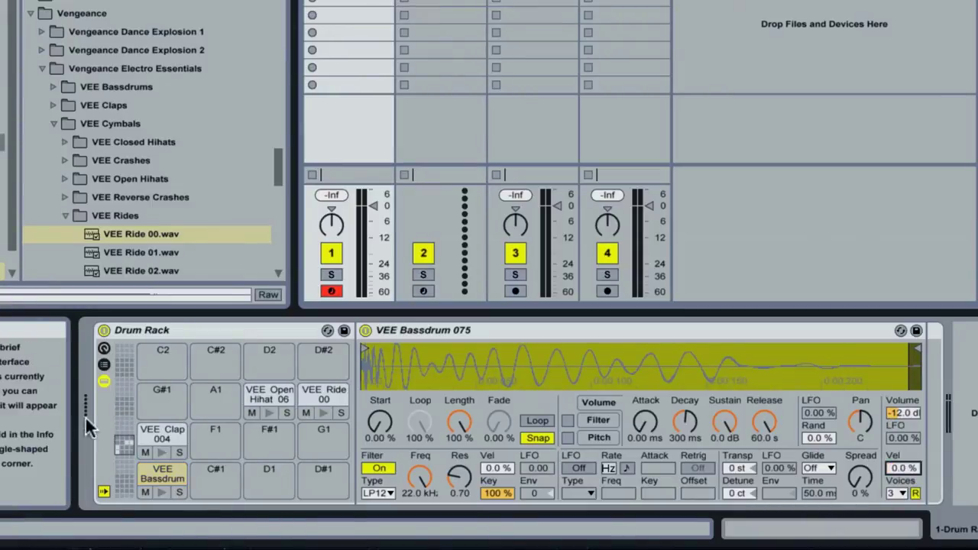
click(157, 433)
drag(909, 465, 909, 520)
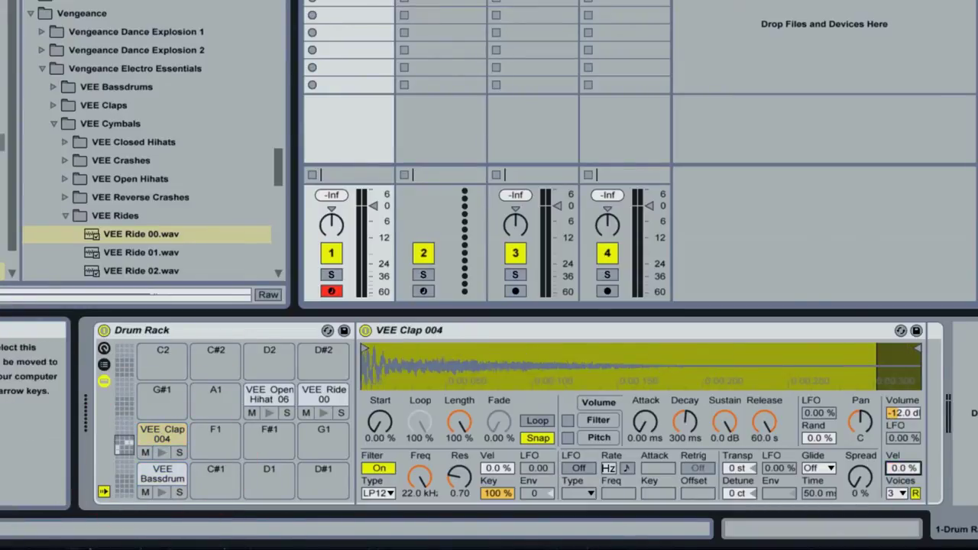
click(264, 400)
drag(901, 468, 901, 519)
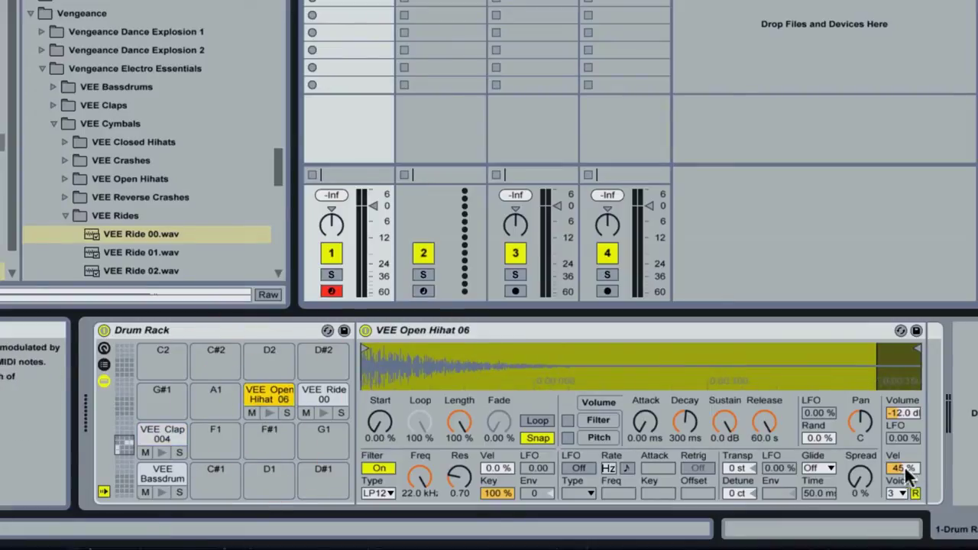
click(336, 404)
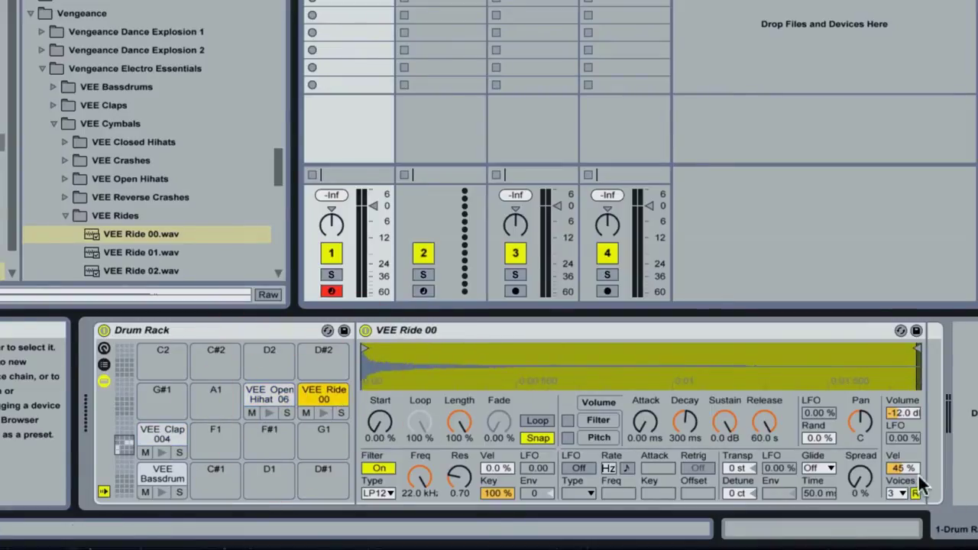
drag(917, 473, 917, 519)
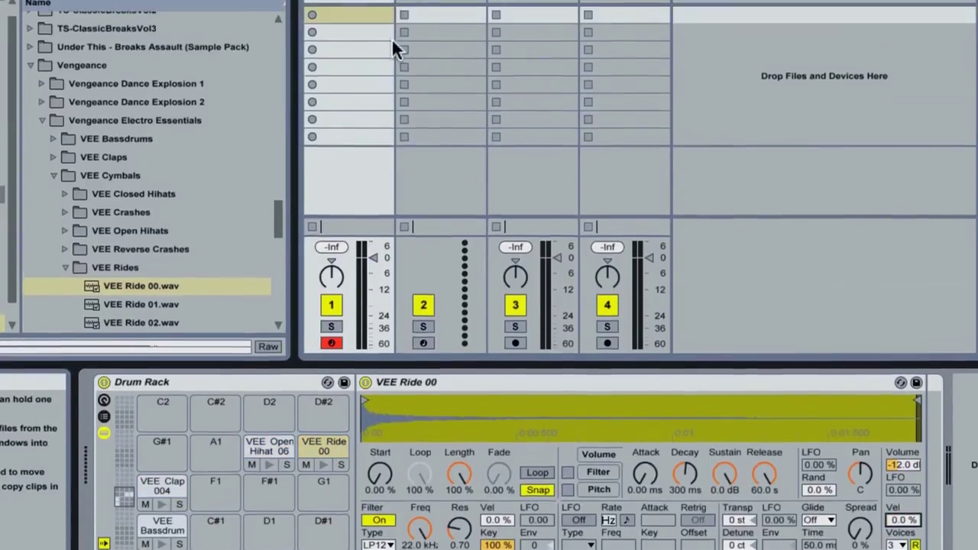
- Insert a MIDI clip in the Drum Rack track's first slot and enable Draw Mode in its note editor
right_click(359, 36)
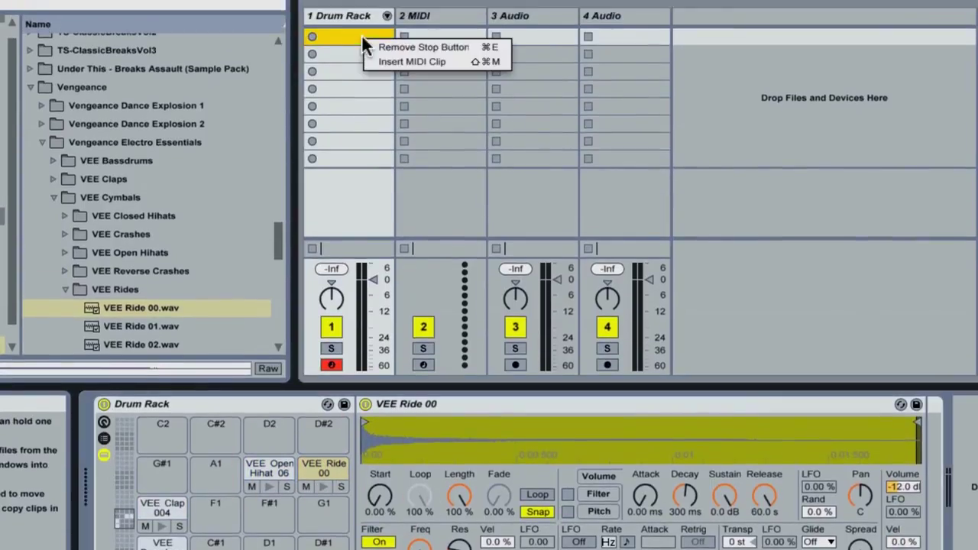
click(389, 59)
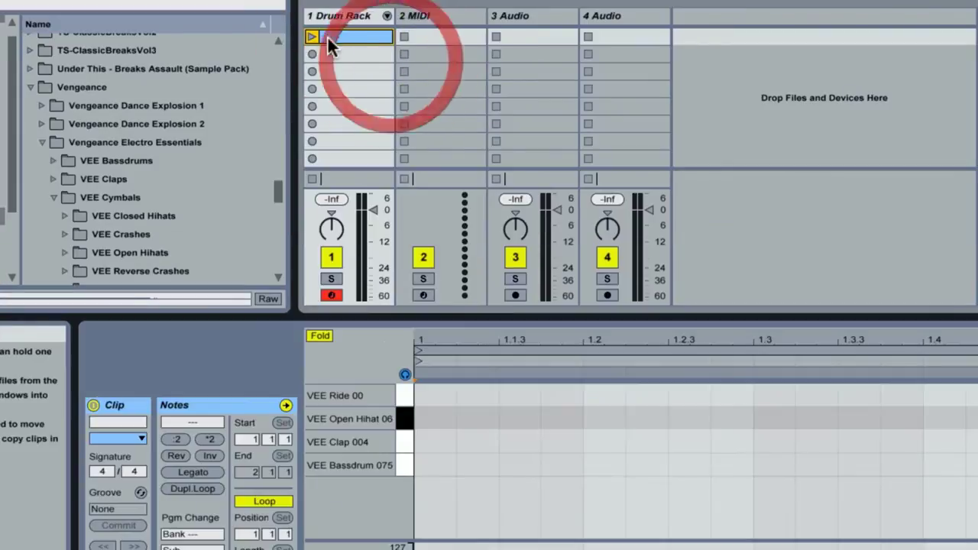
right_click(454, 443)
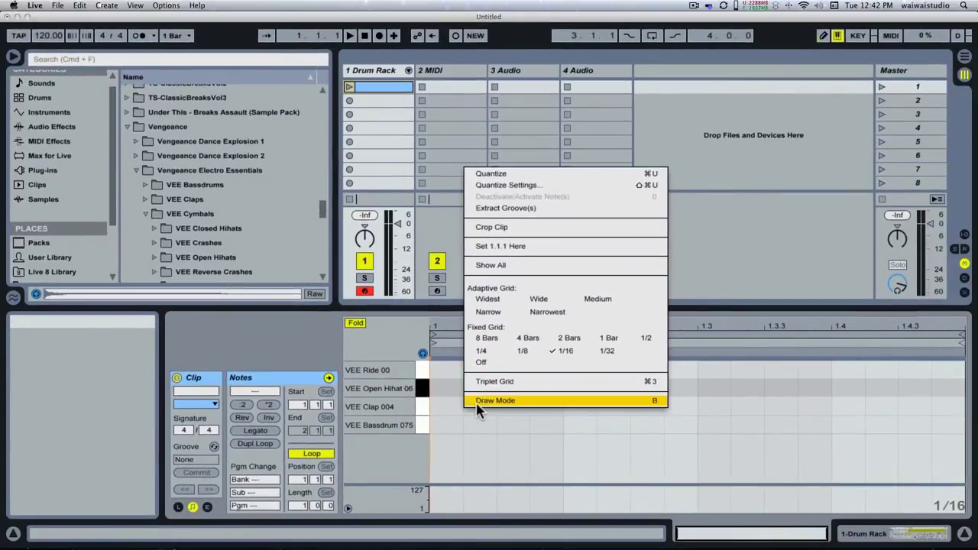
click(477, 400)
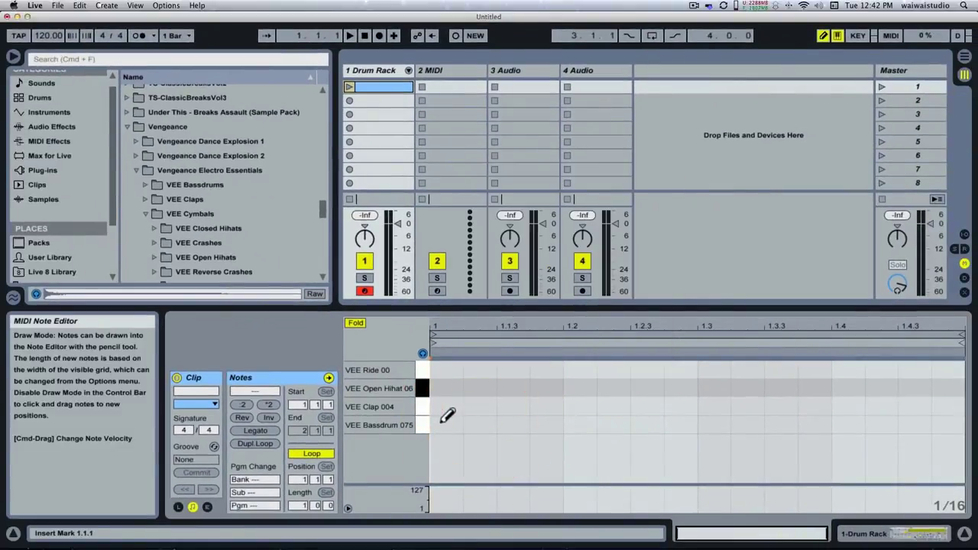
- Draw VEE Bassdrum 075 notes on all four beats and VEE Clap 004 notes on beats 1.2 and 1.4
click(445, 425)
click(578, 424)
click(713, 424)
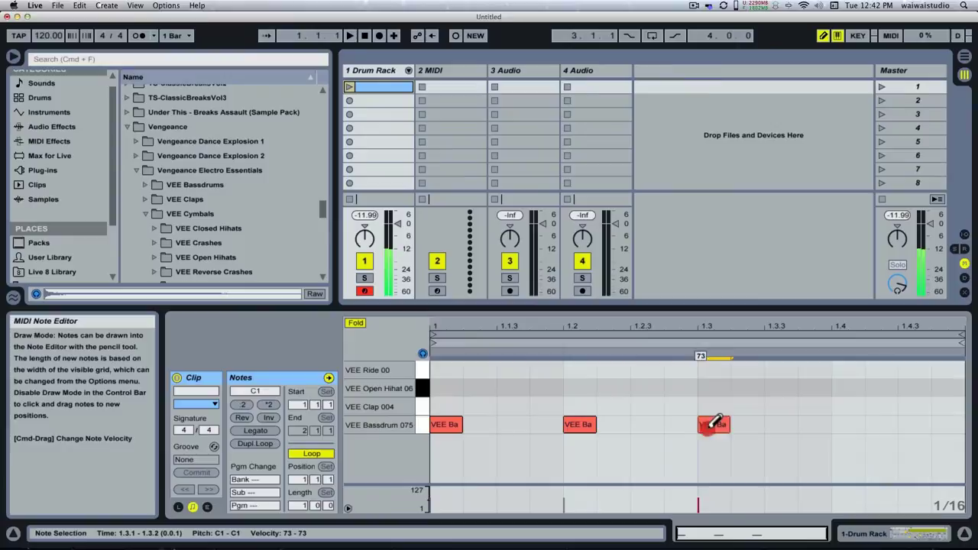
click(847, 425)
click(578, 406)
click(847, 406)
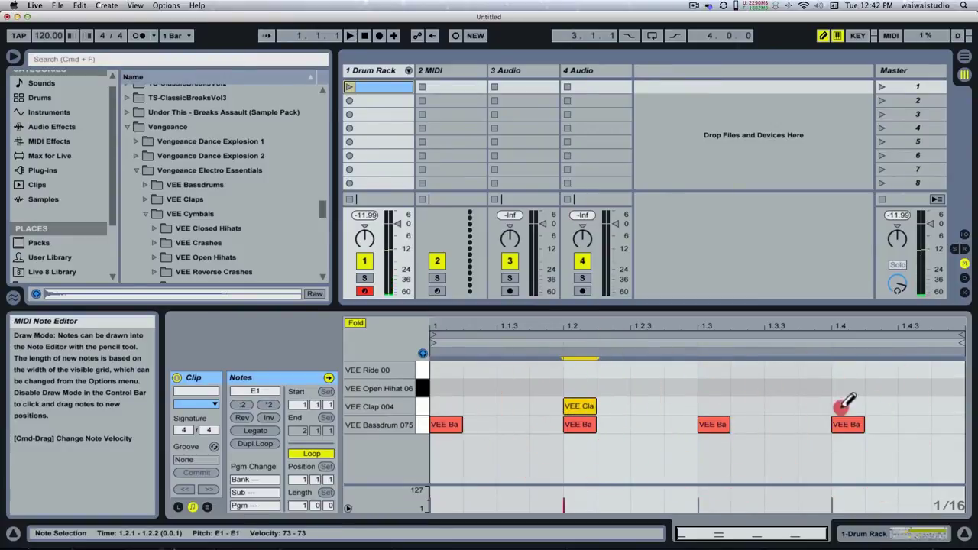
click(512, 370)
click(512, 370)
click(445, 370)
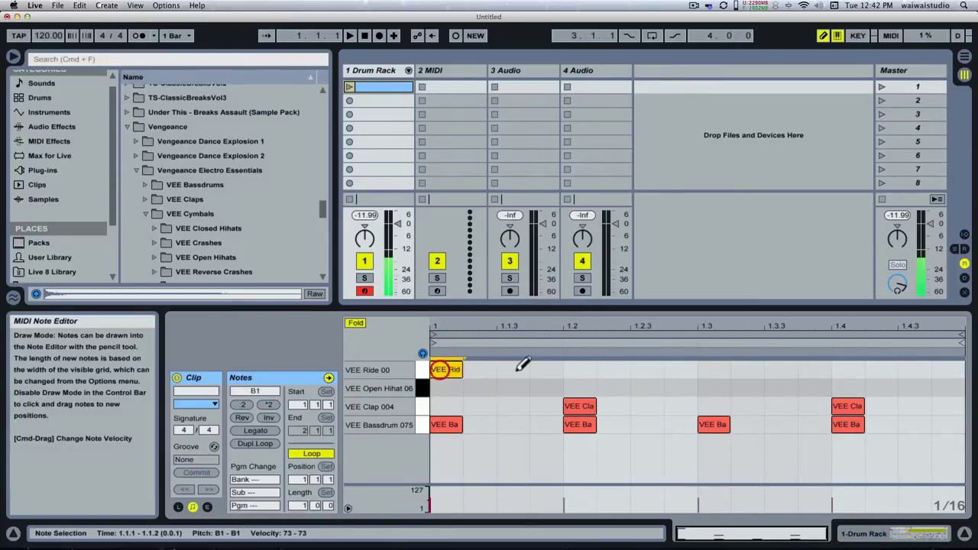
click(578, 370)
click(708, 367)
click(850, 369)
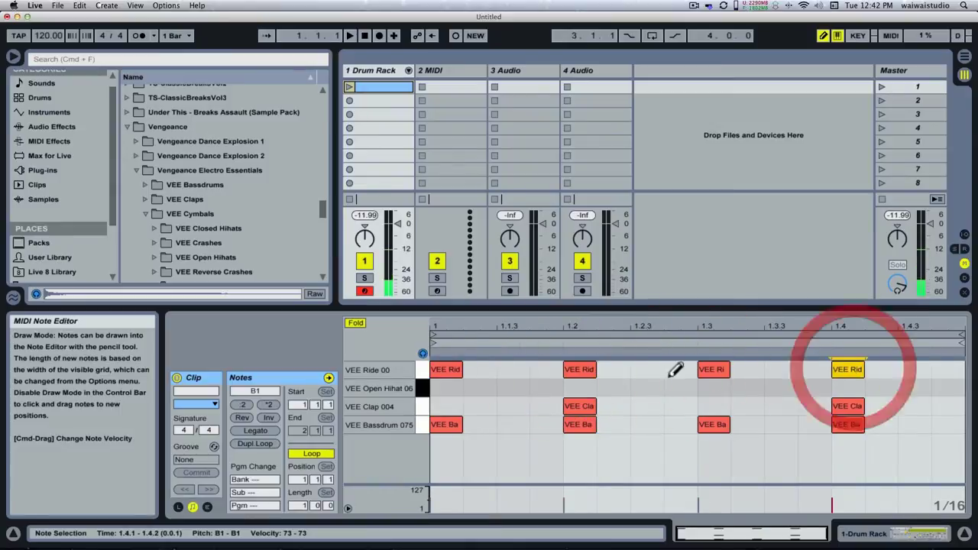
mouse_move(456, 372)
mouse_down()
mouse_move(874, 366)
mouse_move(858, 367)
mouse_up()
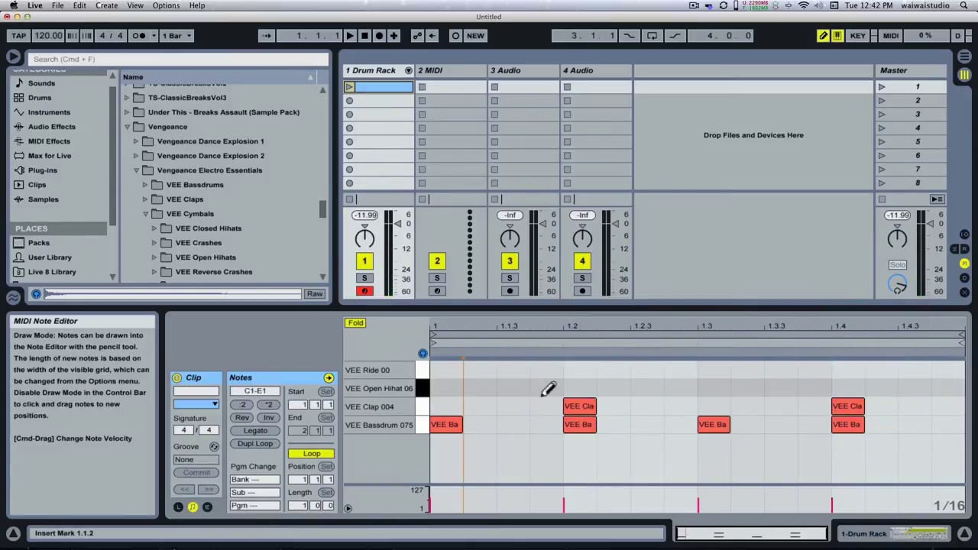
- Draw VEE Open Hihat 06 notes on the off-beats at 1.1.3, 1.2.3, 1.3.3 and 1.4.3
click(512, 388)
click(645, 388)
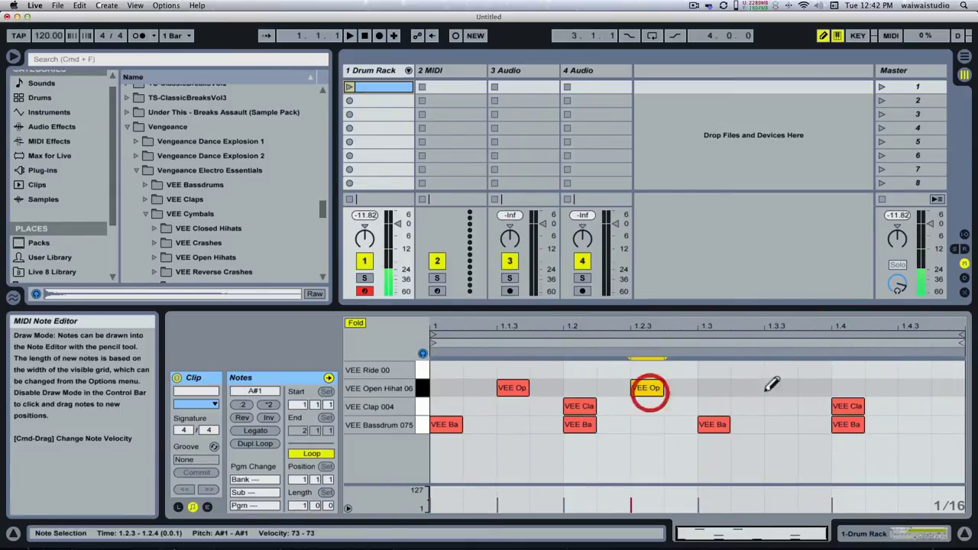
click(779, 388)
click(914, 388)
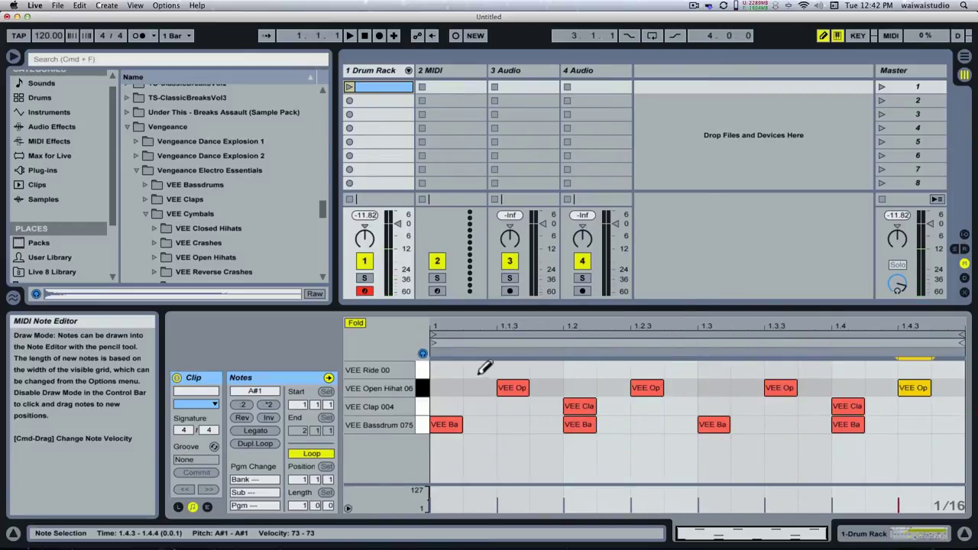
- Stop and reset the transport, and launch the drum clip in the first slot to hear the beat
key(space)
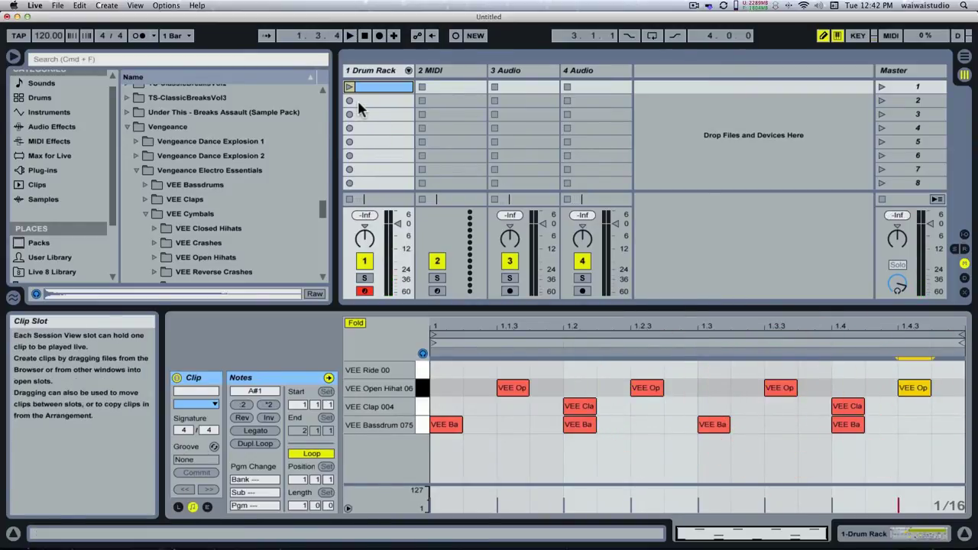
click(363, 35)
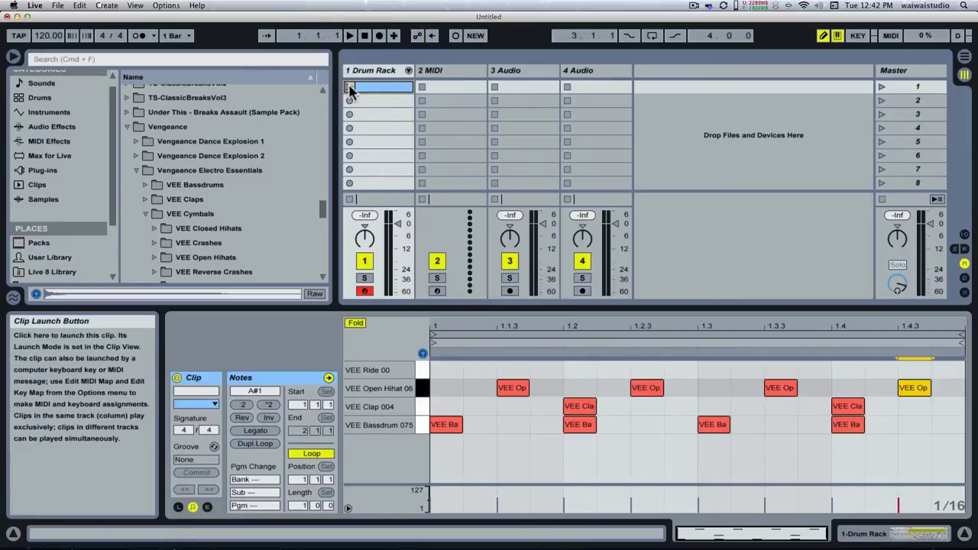
click(349, 86)
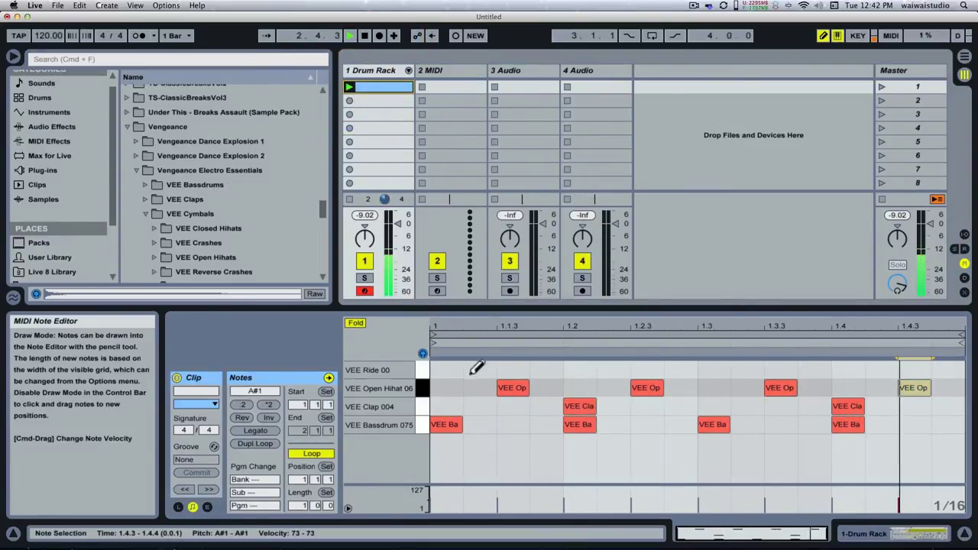
- In the Drum Rack, set the bass drum pad's volume to -9.00 dB and the clap pad's to -13.5 dB
click(859, 535)
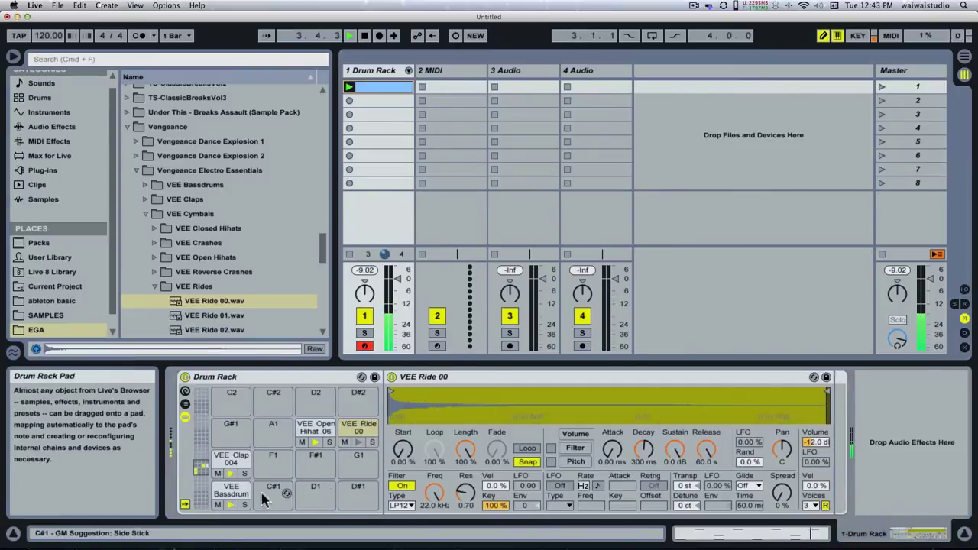
click(231, 493)
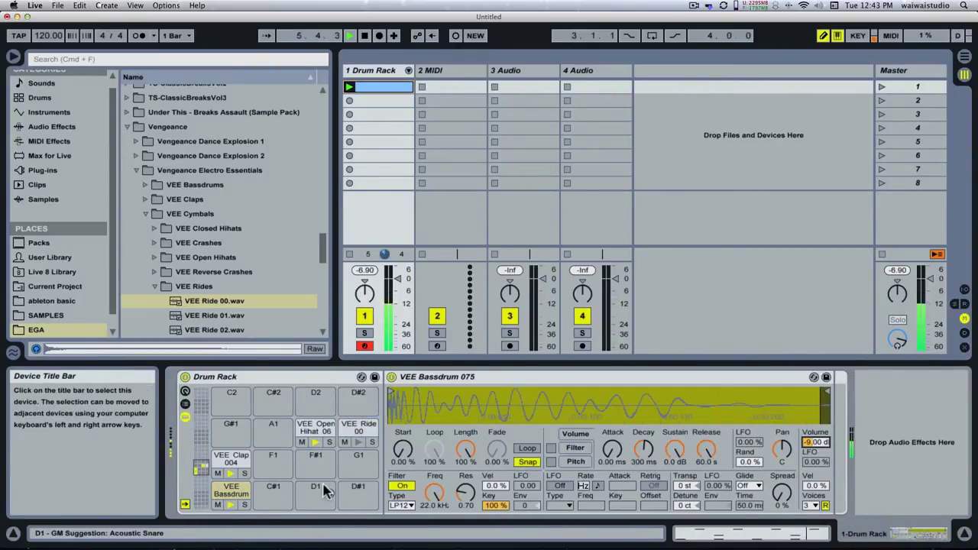
click(230, 459)
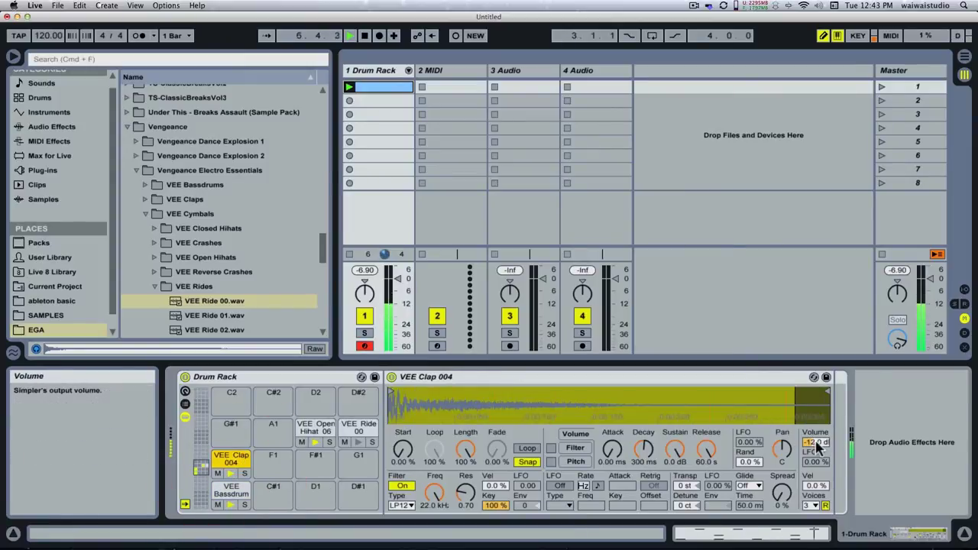
drag(815, 442, 815, 452)
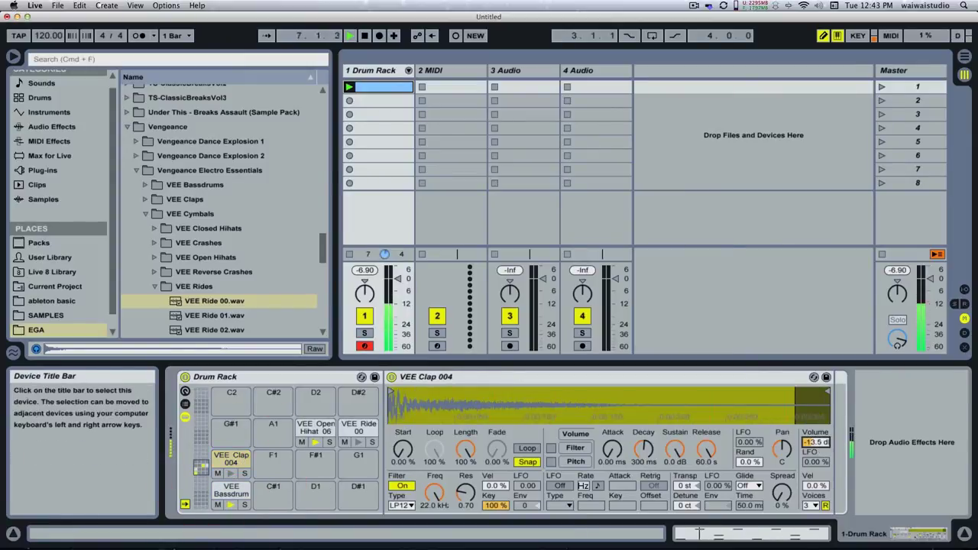
- Lower the open hi-hat pad's volume to -15.2 dB and the ride pad's volume to -20.2 dB
click(314, 429)
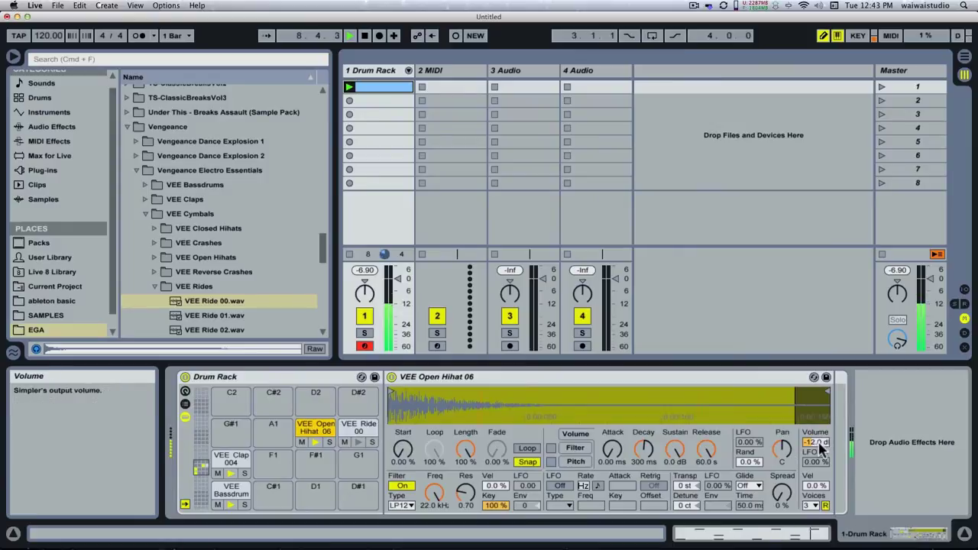
drag(815, 442, 815, 452)
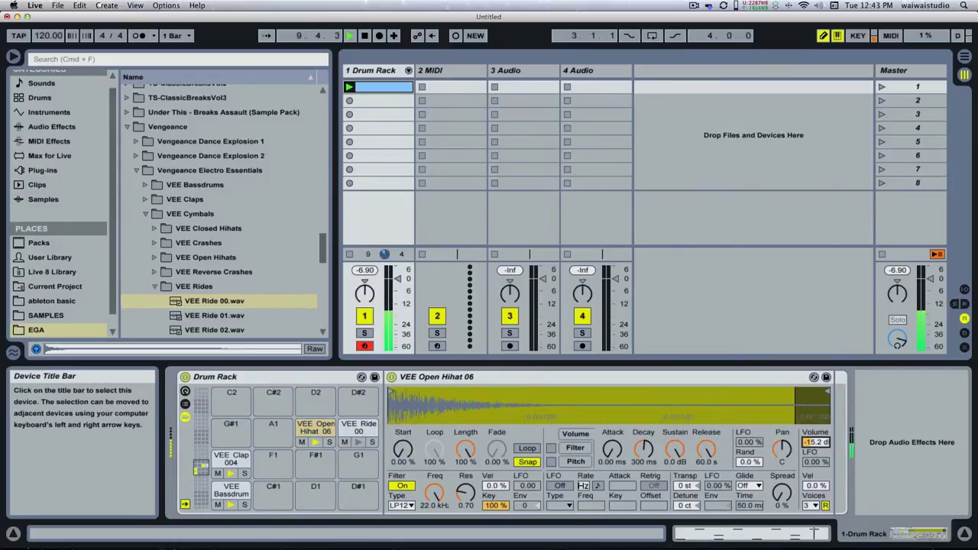
click(357, 429)
drag(811, 449, 812, 481)
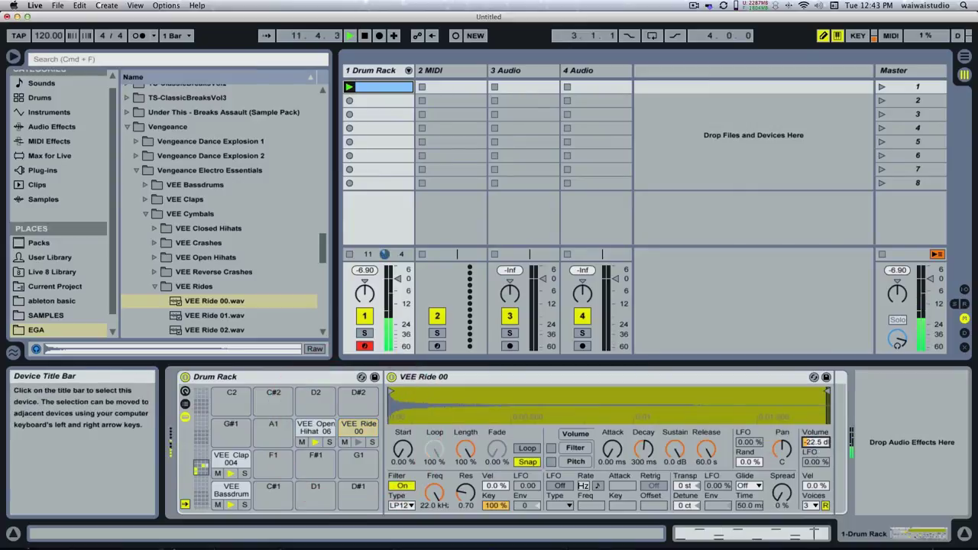
- Draw VEE Ride 00 notes on all four beats of the drum clip and return to the Drum Rack's devices
click(387, 87)
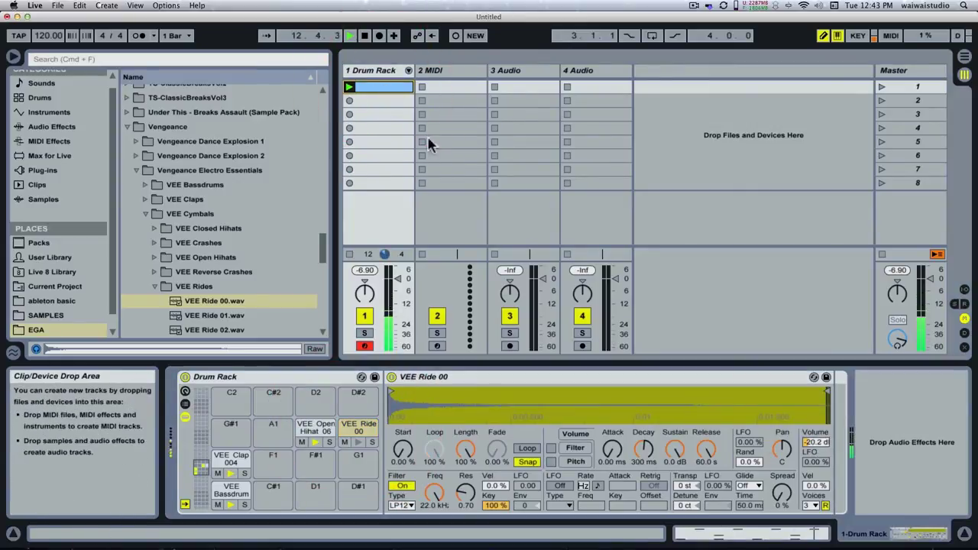
click(777, 527)
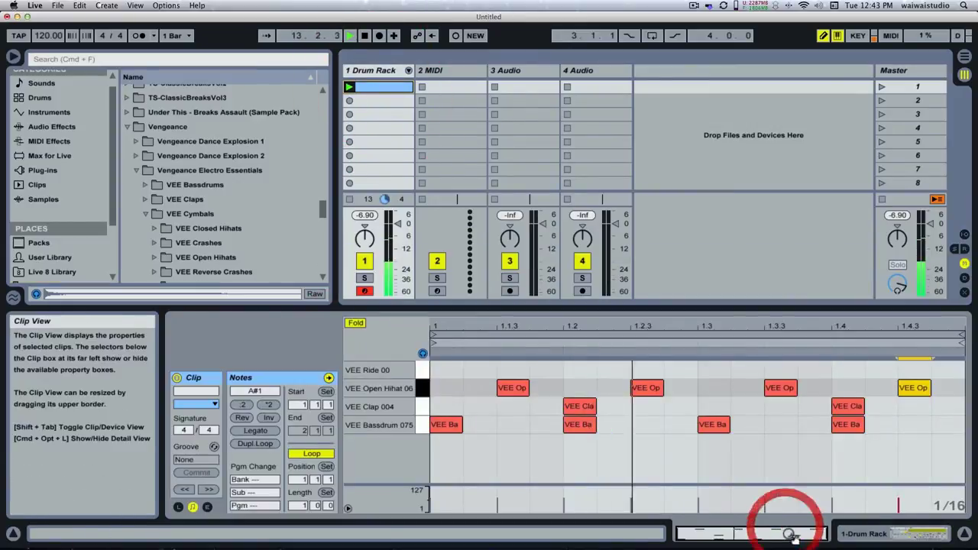
click(449, 370)
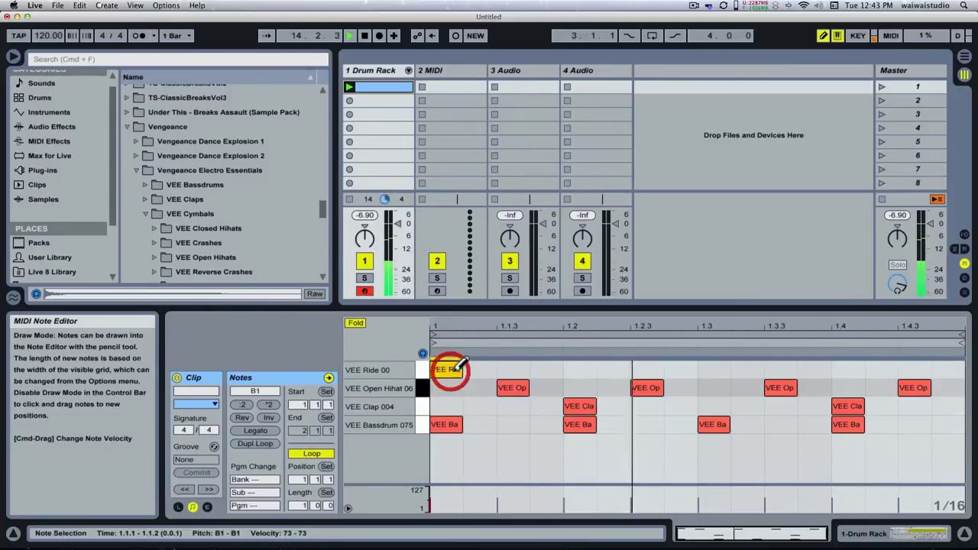
click(580, 370)
click(712, 370)
click(847, 370)
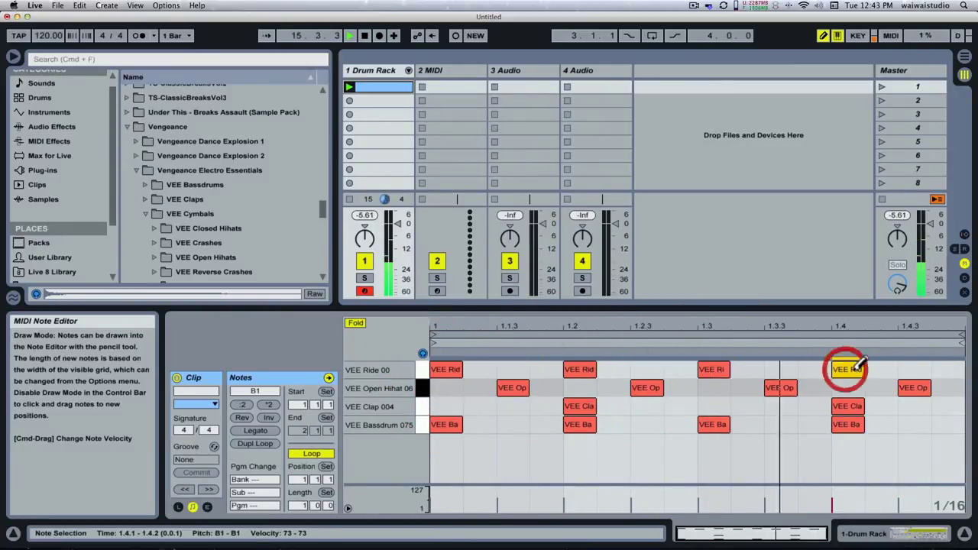
click(929, 533)
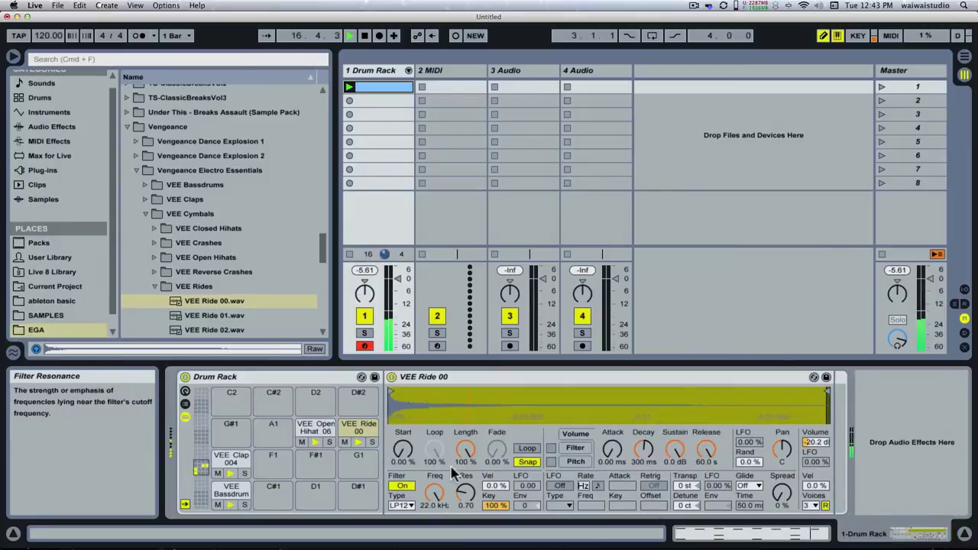